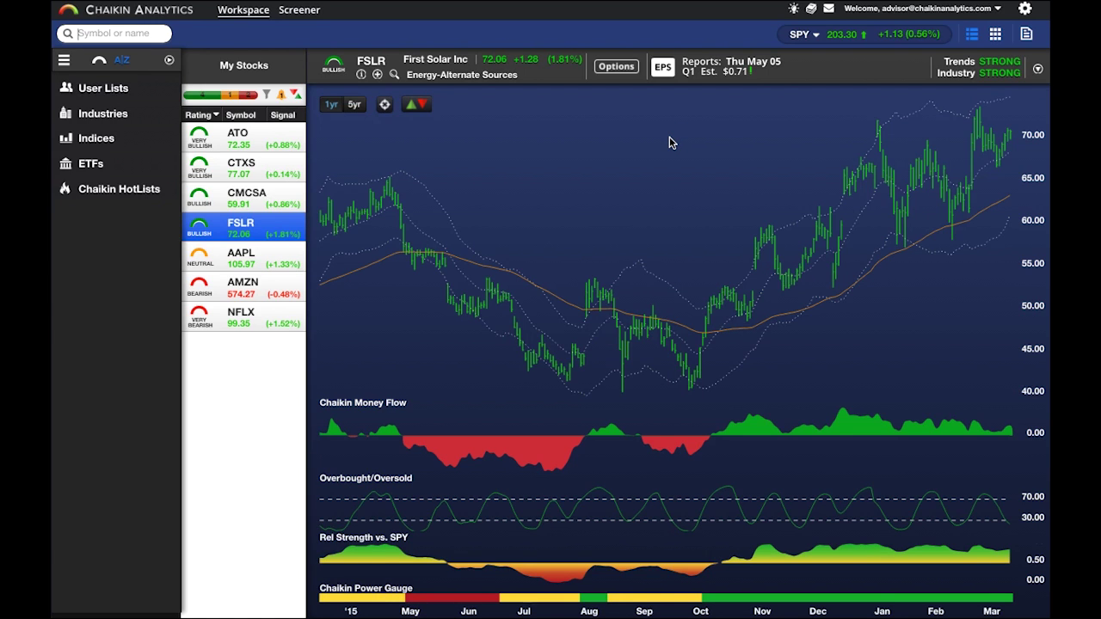
# Step: Launch OptionsPlay trade ideas for Williams Sonoma (WSM) to reach its bearish strategies
pyautogui.click(616, 67)
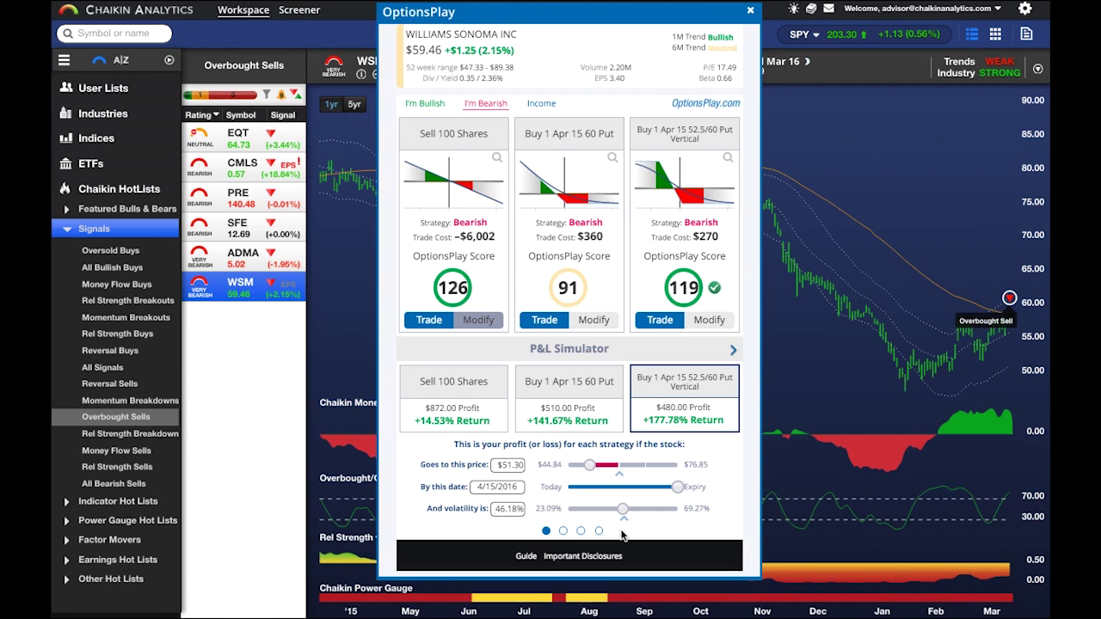
pyautogui.click(734, 350)
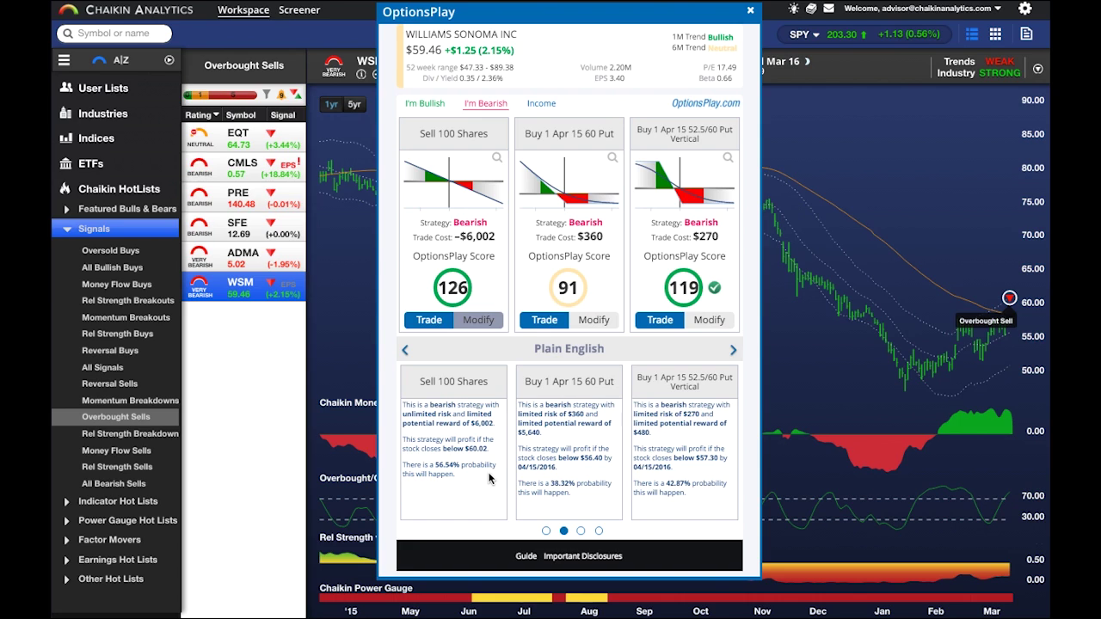
# Step: Show WSM's Trading Range Simulator at the wide range, keeping the Apr 15 2016 expiry
pyautogui.click(733, 350)
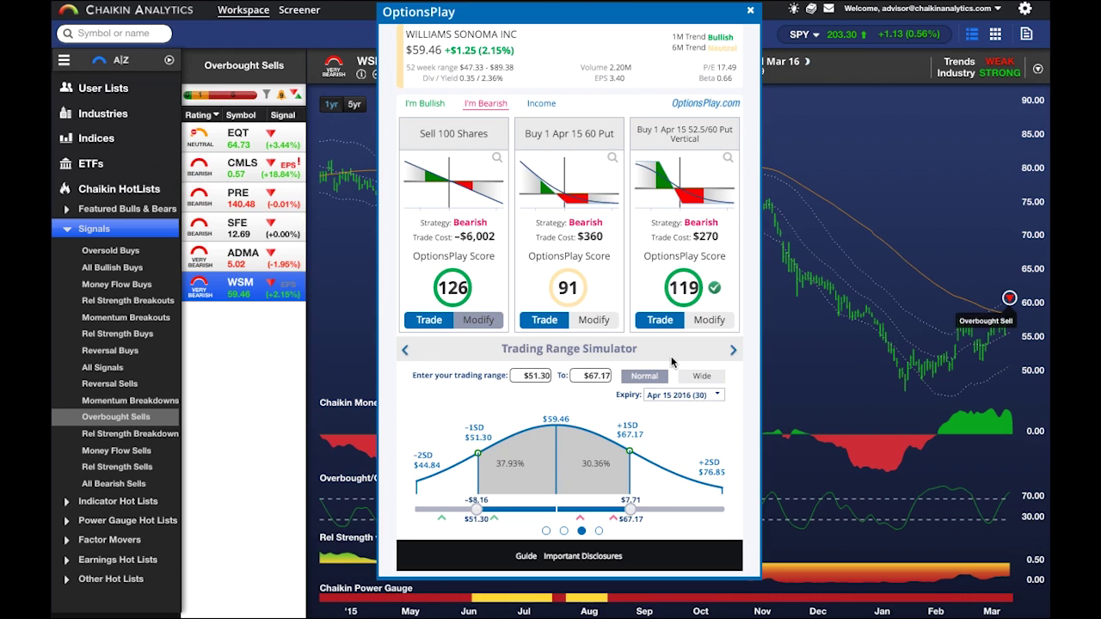
pyautogui.click(718, 378)
pyautogui.click(719, 396)
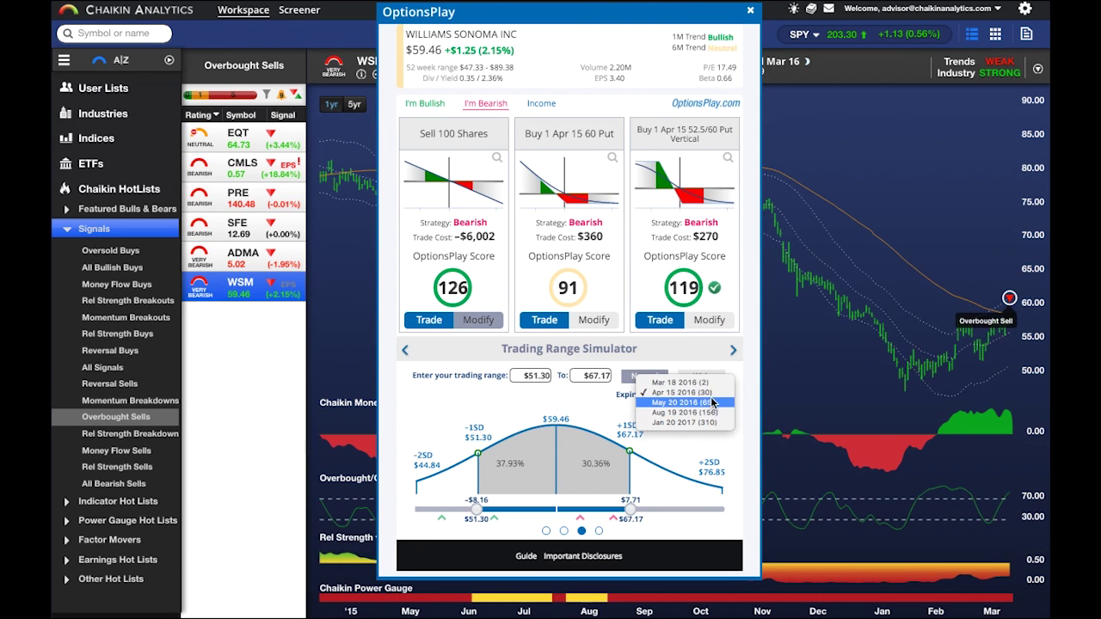
pyautogui.click(742, 392)
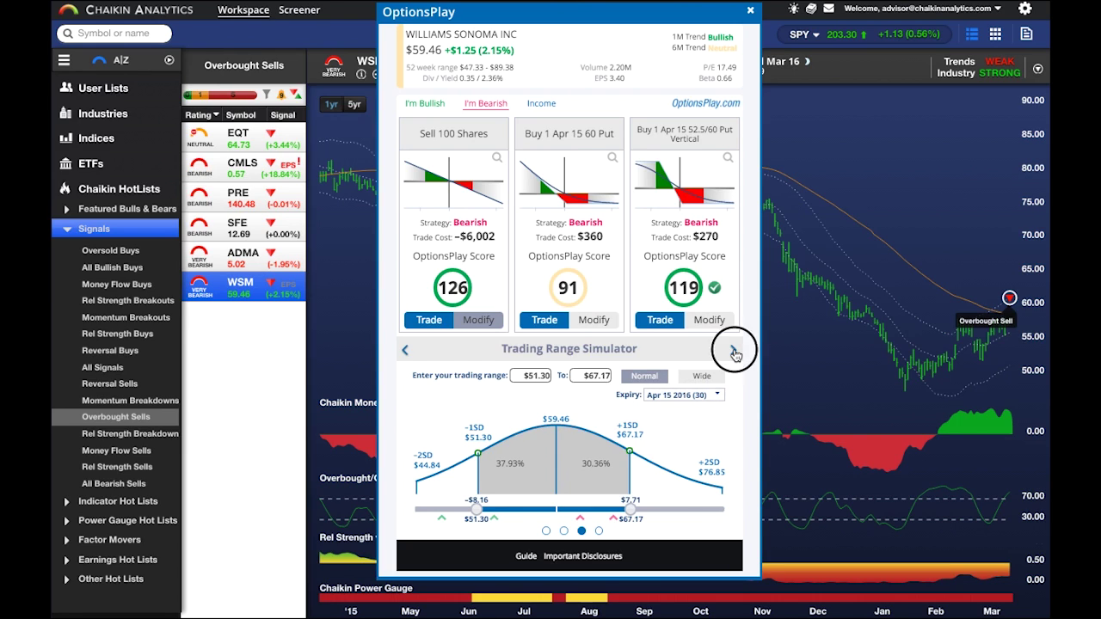
# Step: Advance to the Edit Legs panel for selling 100 WSM shares short at $60.02
pyautogui.click(733, 349)
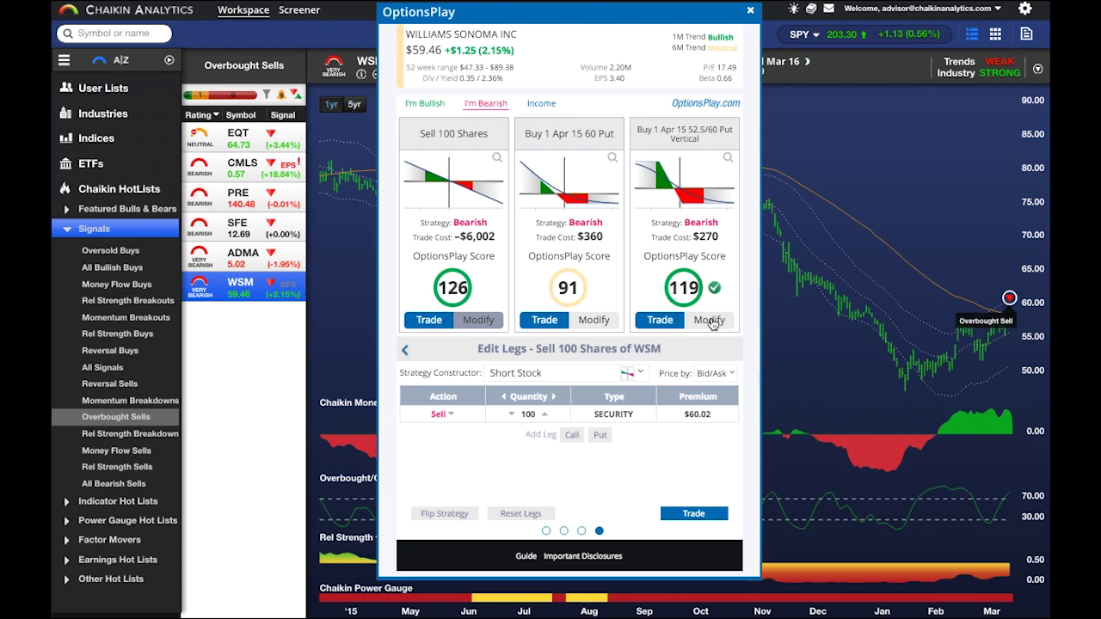
# Step: Try May 20 and Aug 19 expiries and other strikes, then restore Apr 15 60/52.5 legs
pyautogui.click(712, 320)
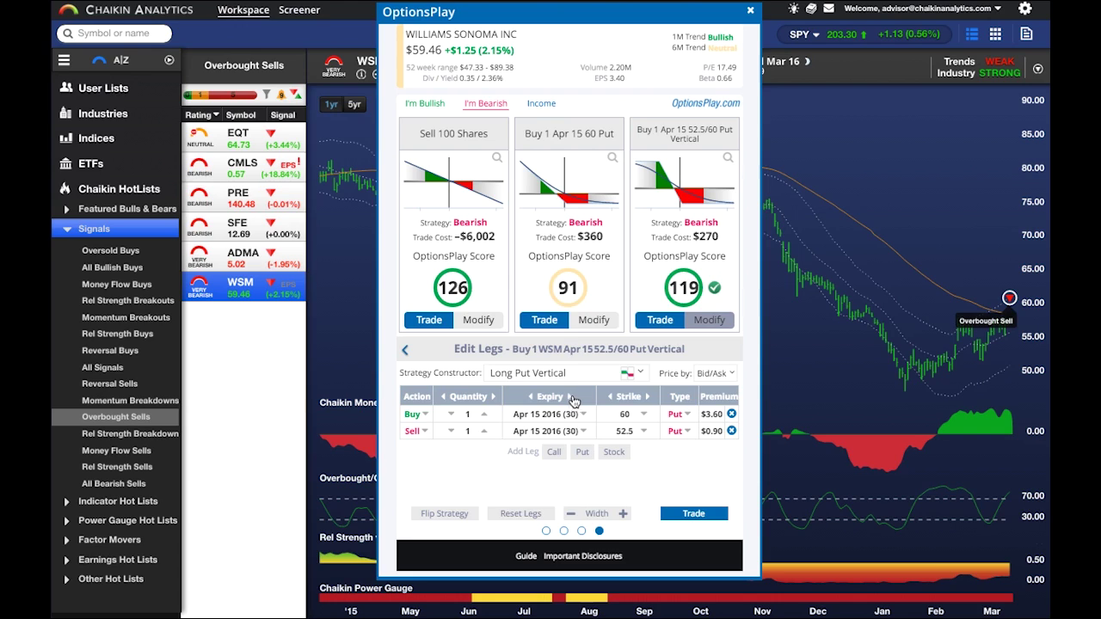
pyautogui.click(572, 396)
pyautogui.click(574, 398)
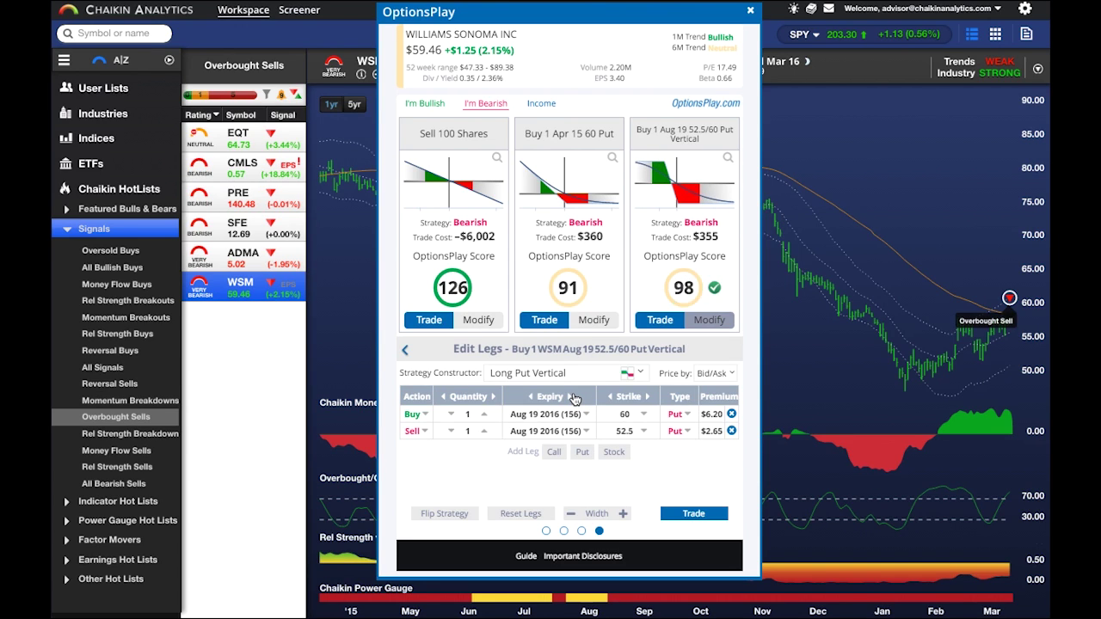
pyautogui.click(648, 397)
pyautogui.click(610, 396)
pyautogui.click(531, 396)
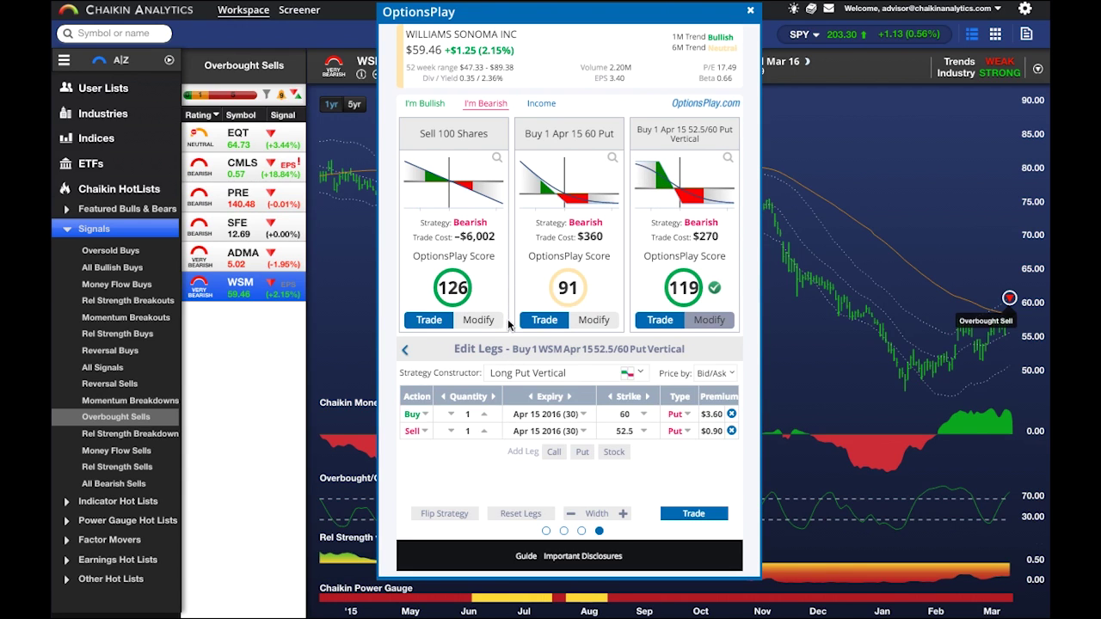
# Step: Edit the Sell 100 Shares WSM trade and list the Strategy Constructor's strategy categories
pyautogui.click(488, 320)
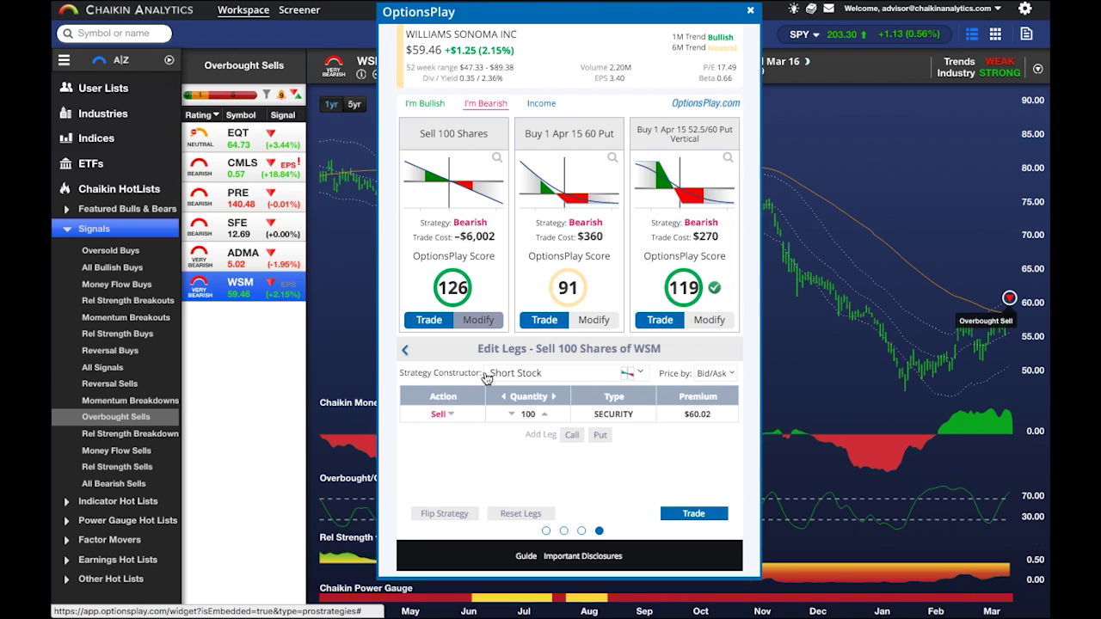
pyautogui.click(634, 377)
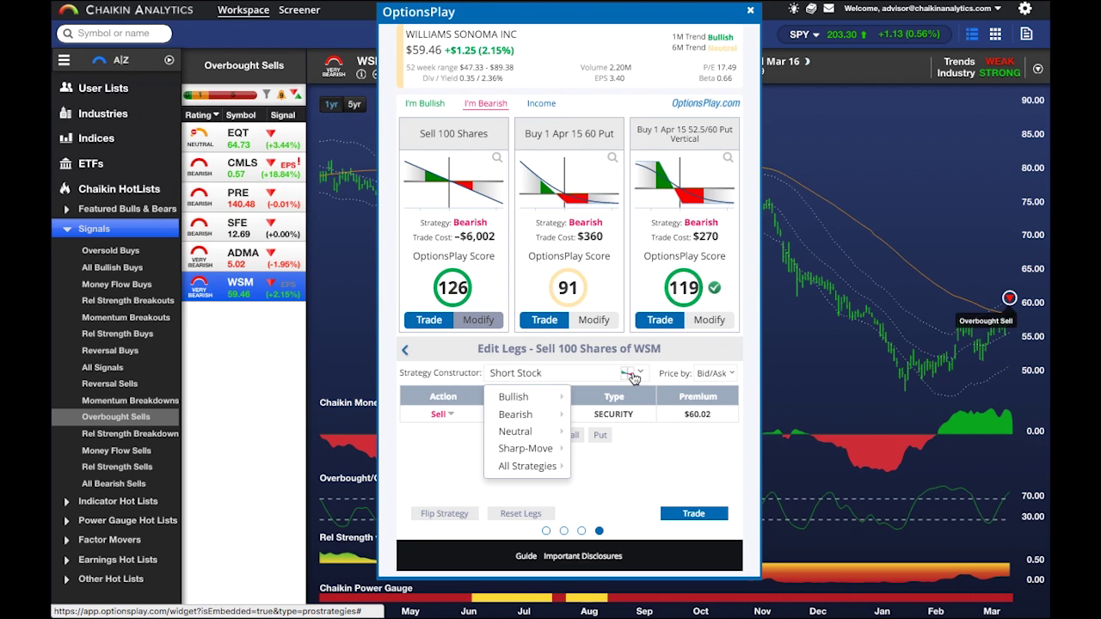